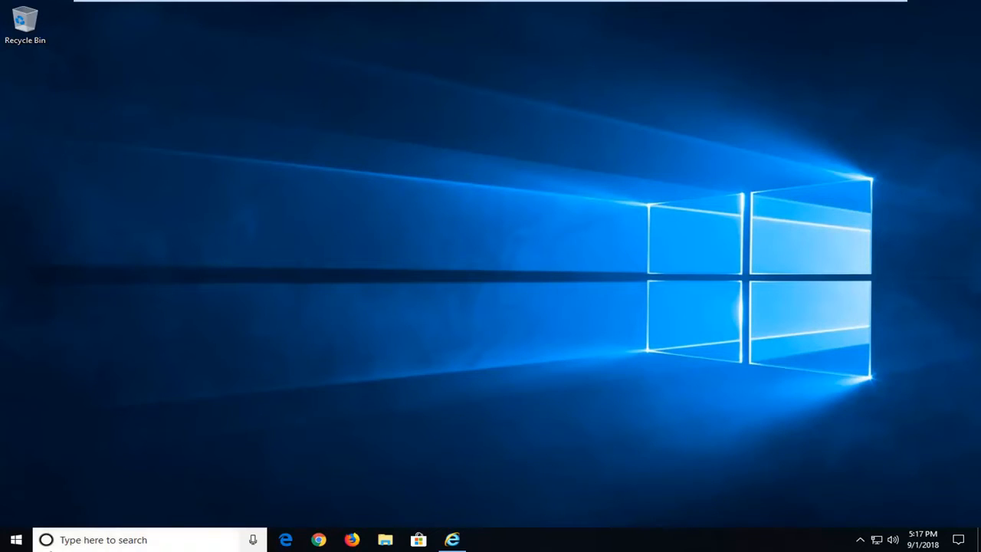
left_click(16, 540)
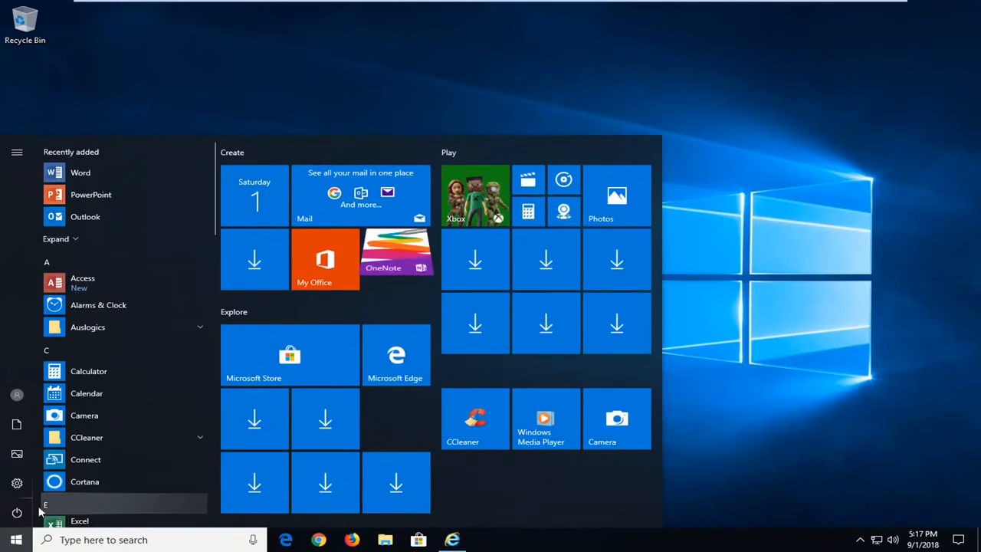
left_click(18, 511)
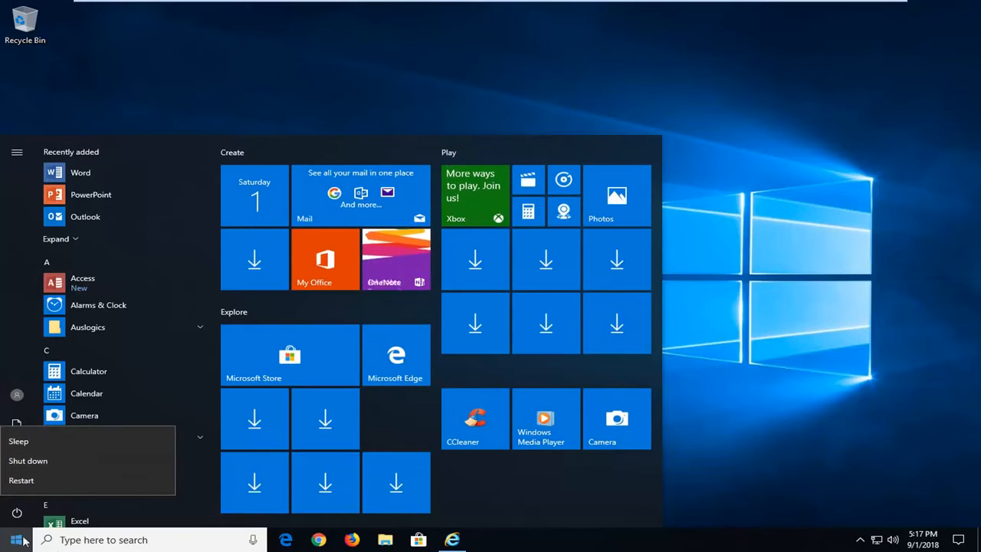
key("Escape")
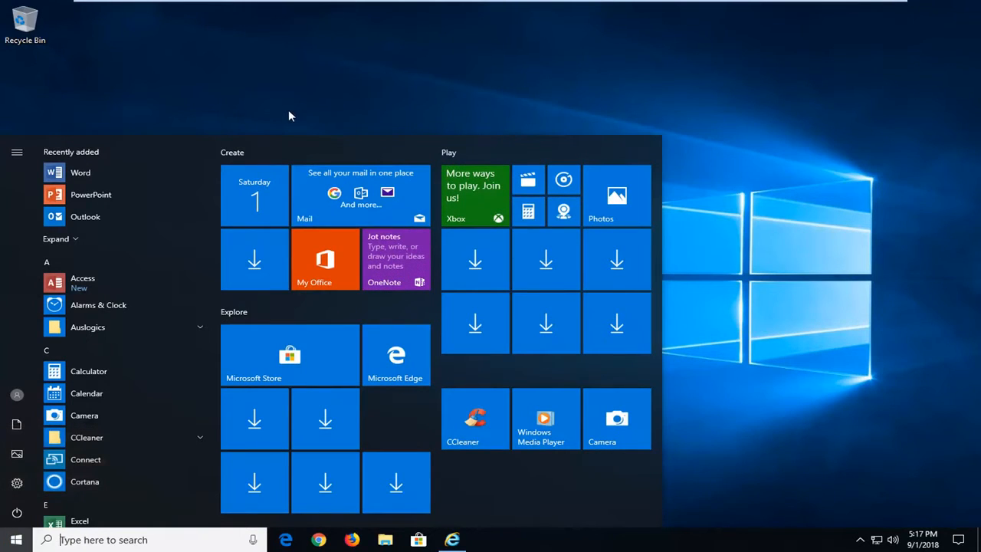
left_click(290, 115)
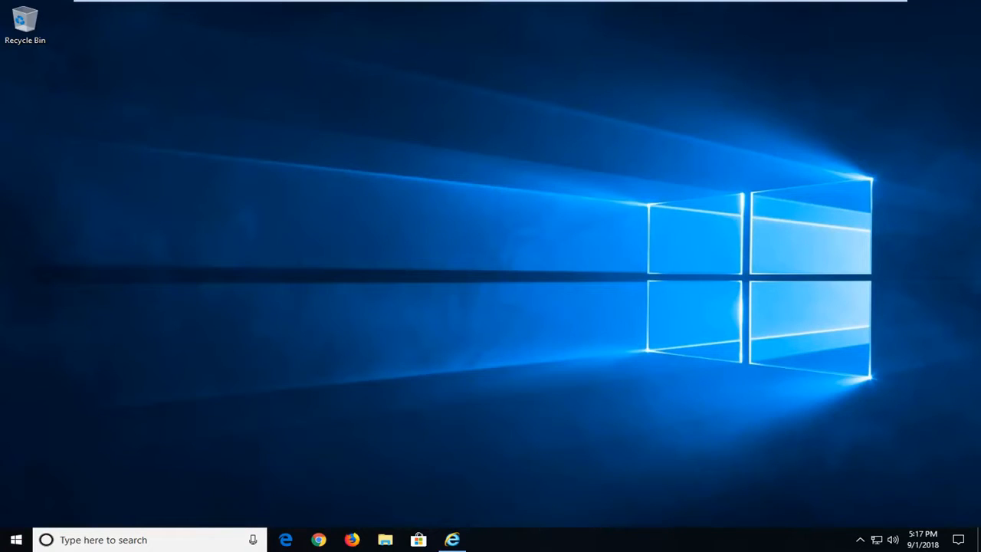
- Search for regedit, run Registry Editor as administrator and allow it to make changes to the device
left_click(17, 538)
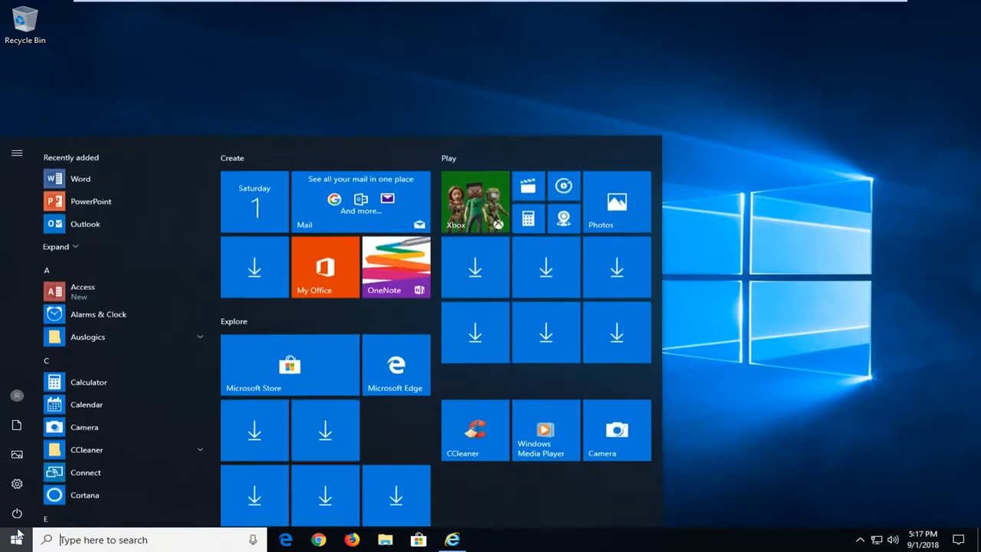
type("re")
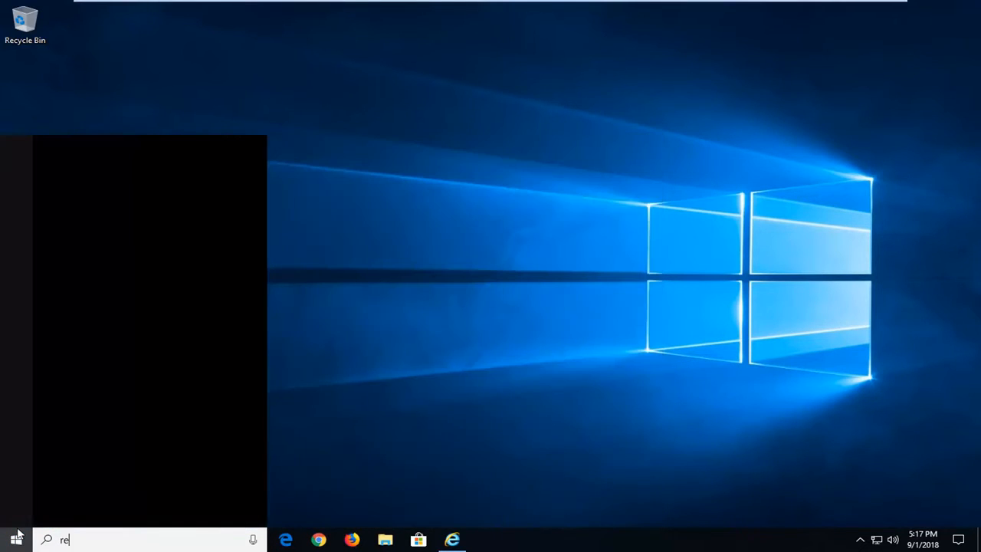
type("gedit")
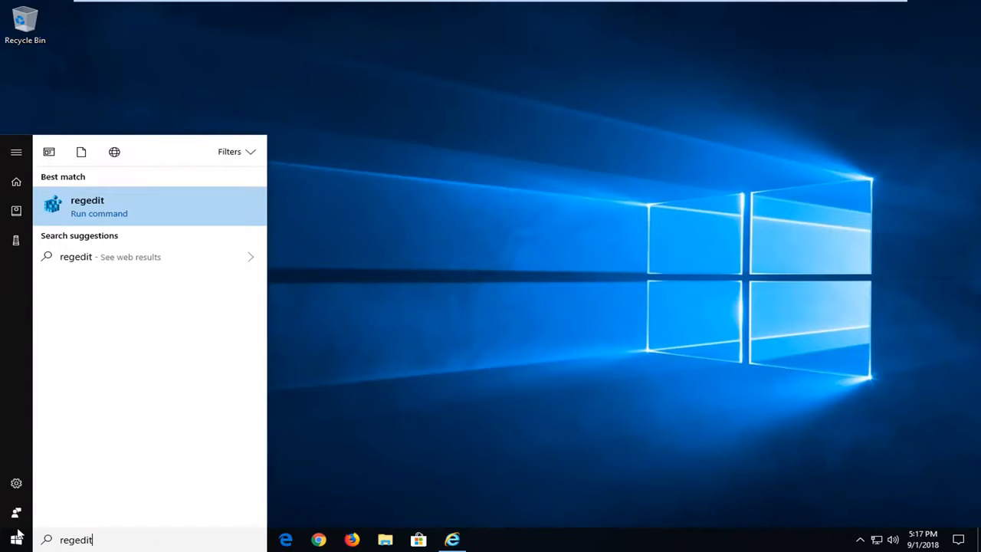
right_click(120, 216)
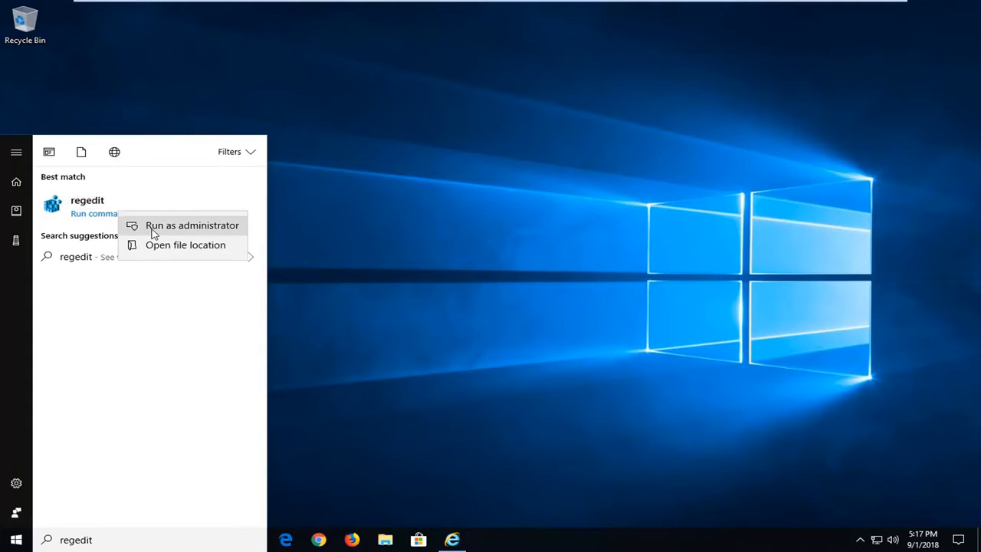
left_click(153, 227)
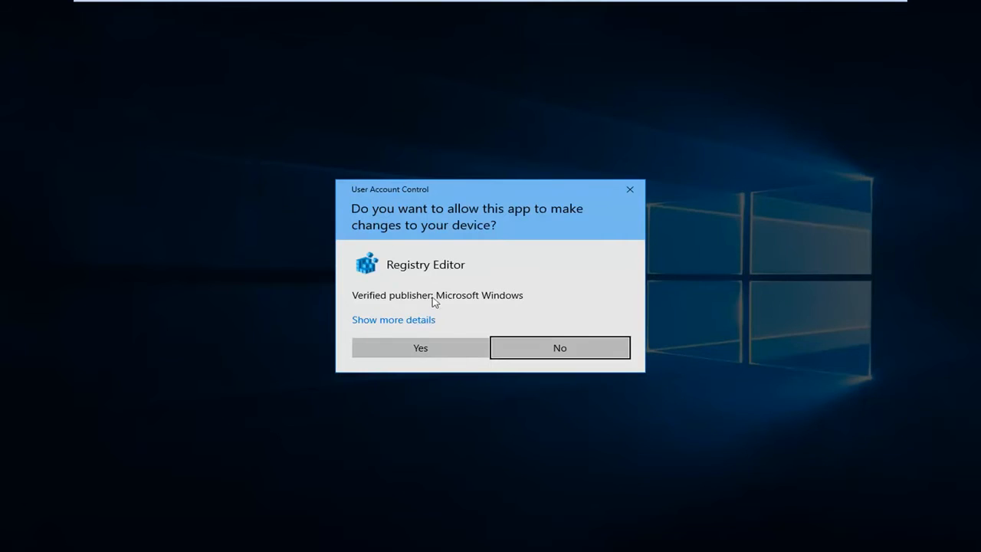
left_click(409, 343)
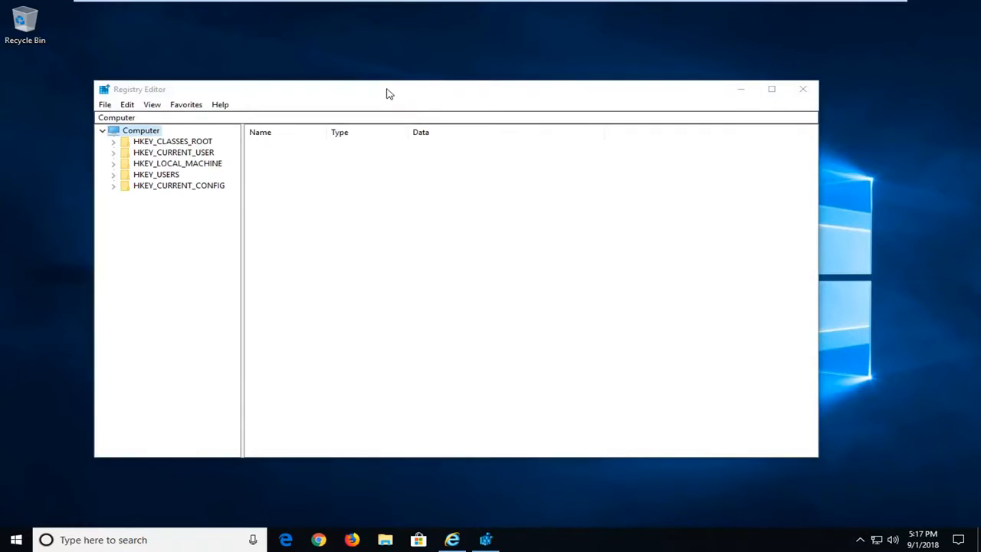
left_click_drag(388, 92, 450, 84)
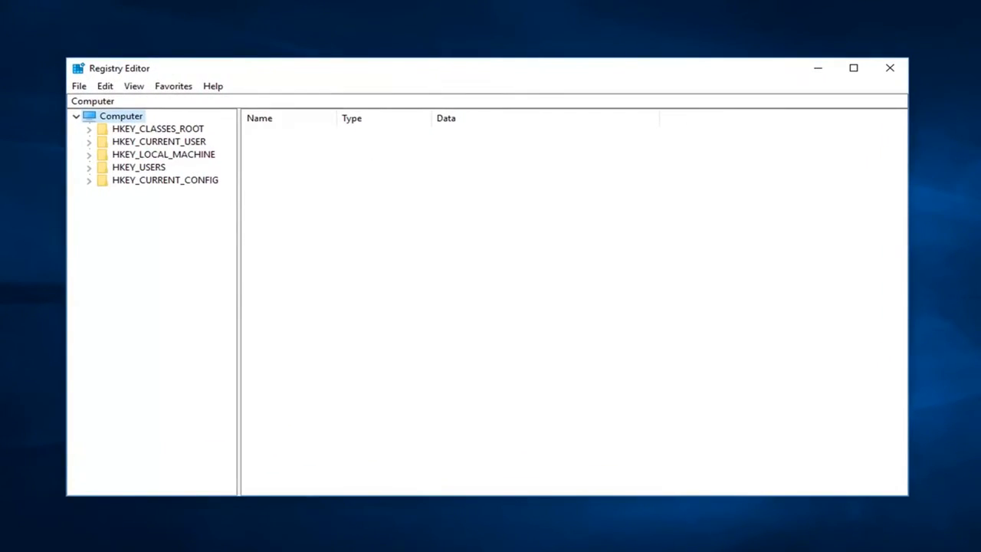
left_click(81, 88)
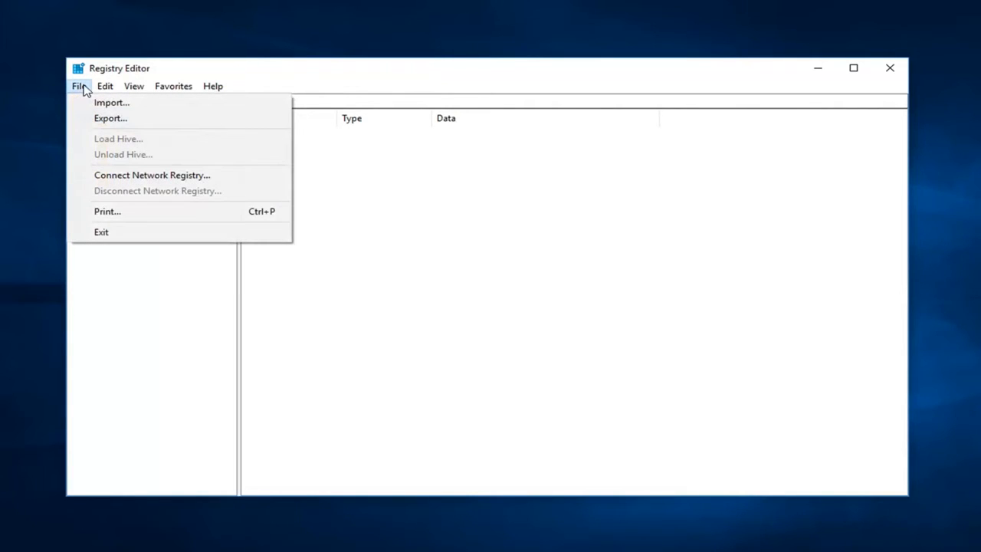
left_click(107, 120)
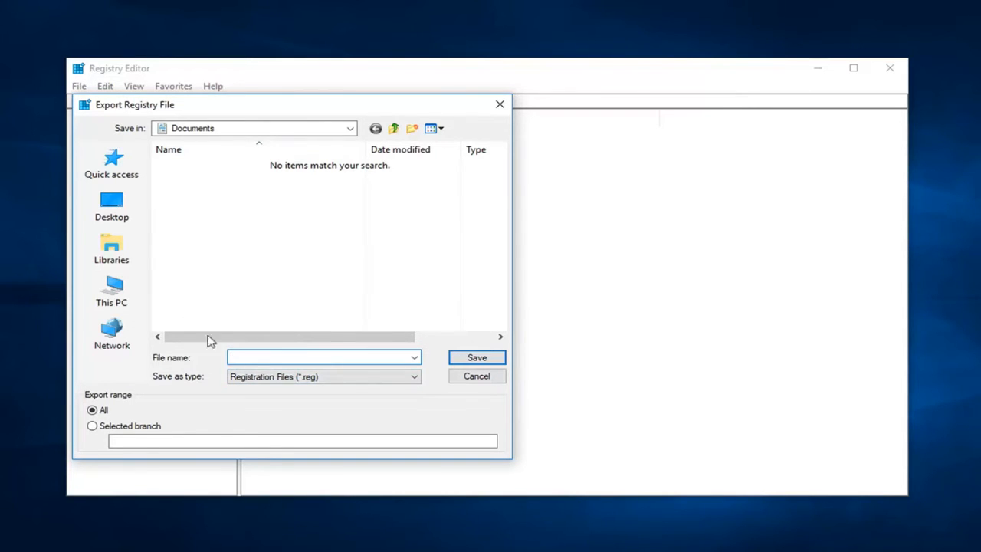
left_click(112, 206)
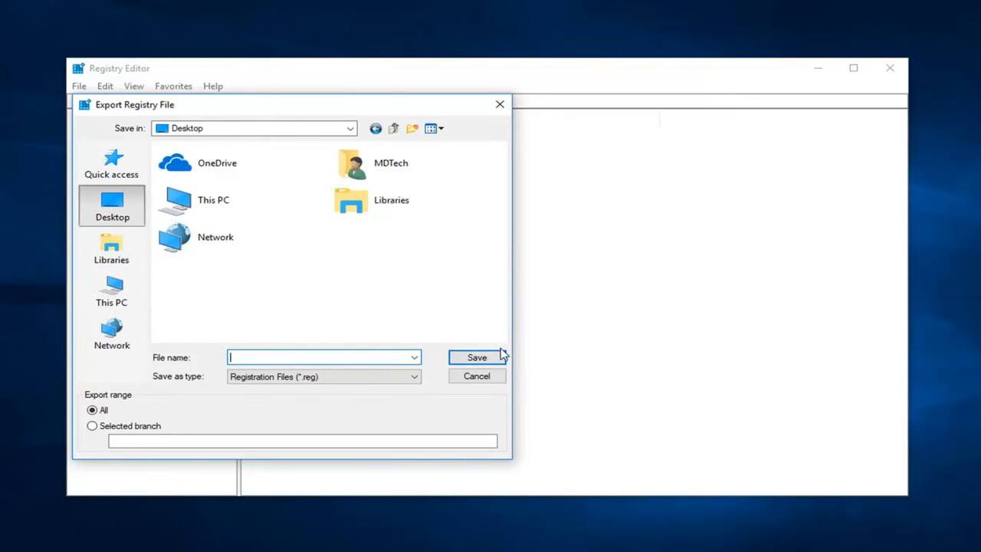
left_click(476, 376)
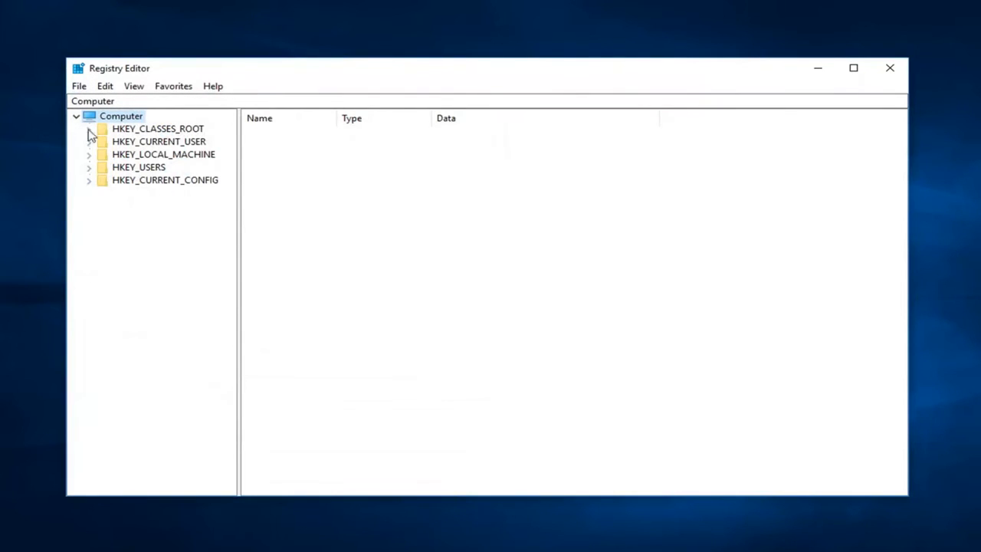
left_click(77, 87)
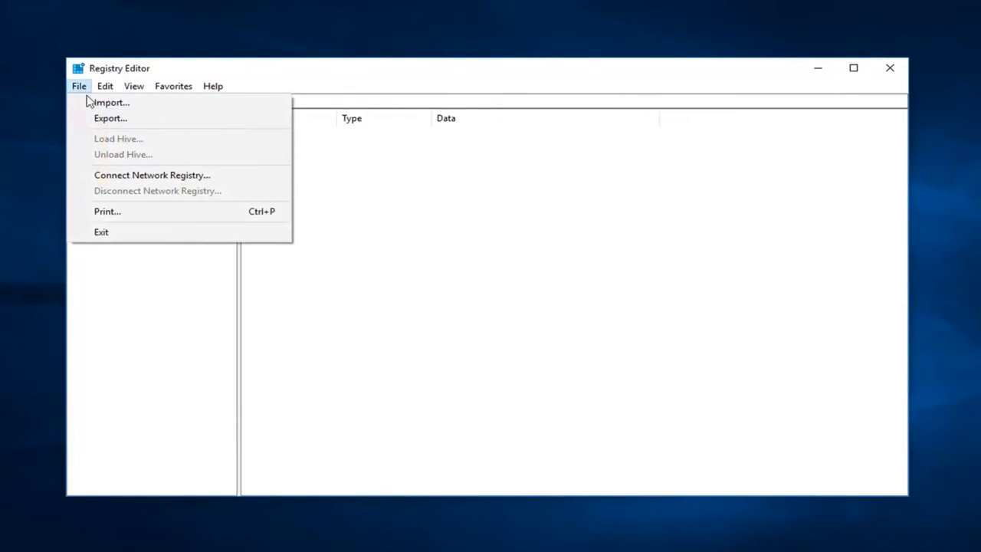
left_click(110, 102)
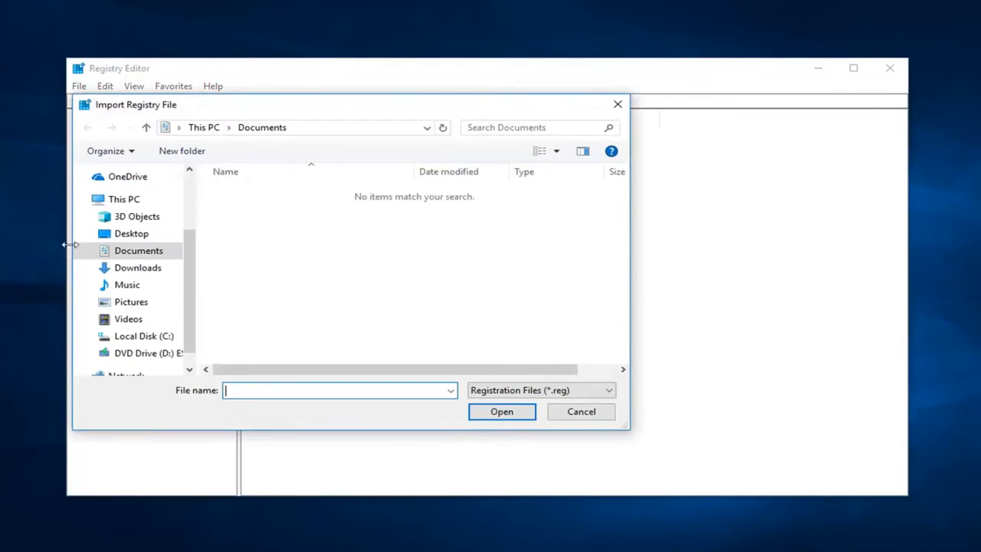
left_click(618, 106)
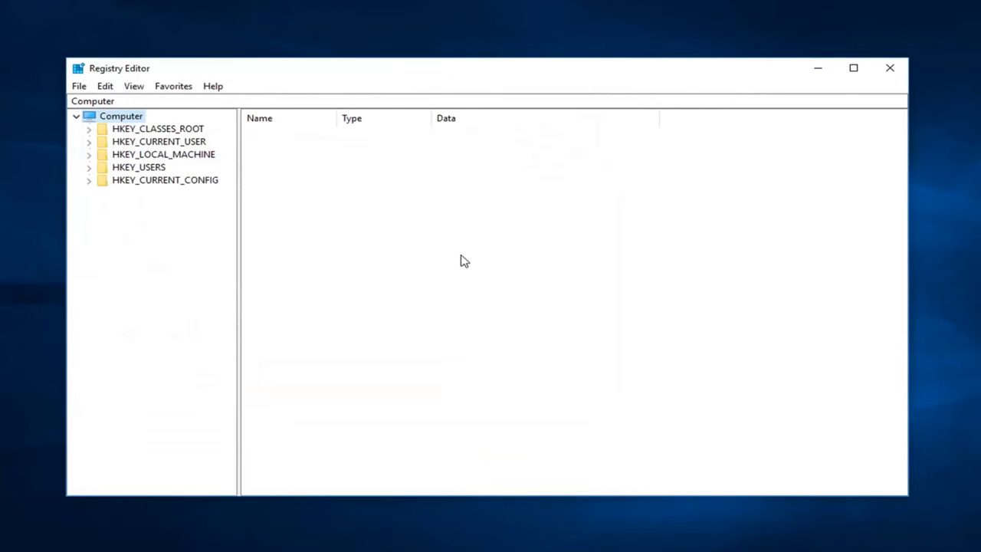
- Expand the registry tree to HKEY_LOCAL_MACHINE\SOFTWARE\Microsoft and widen the key tree so long key names fit
left_click(172, 158)
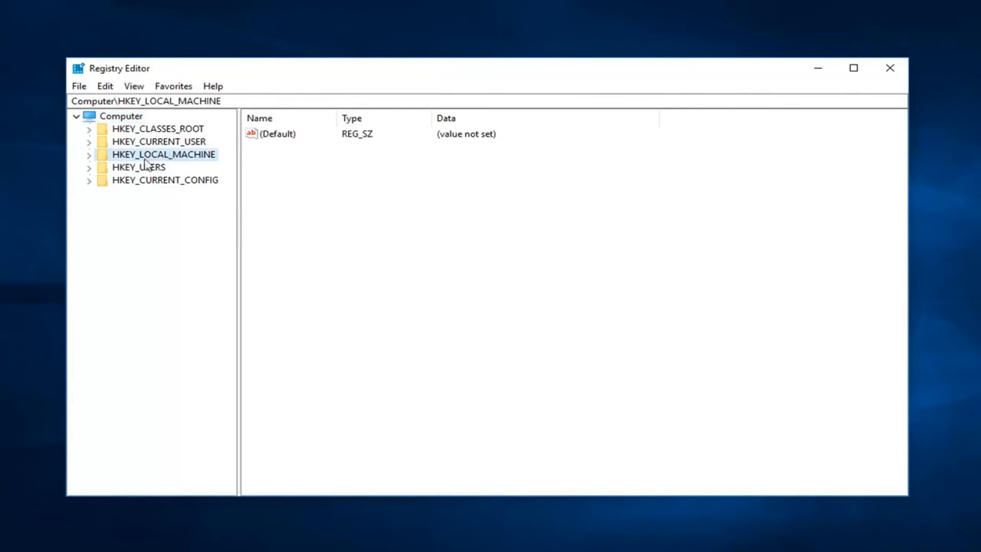
left_click(89, 155)
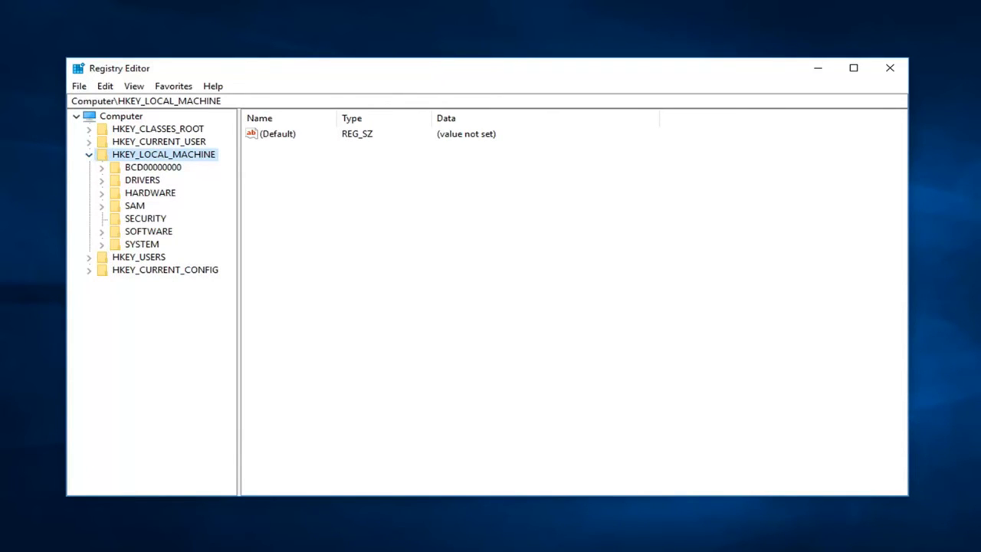
left_click(102, 233)
scroll(152, 224, "down", 1)
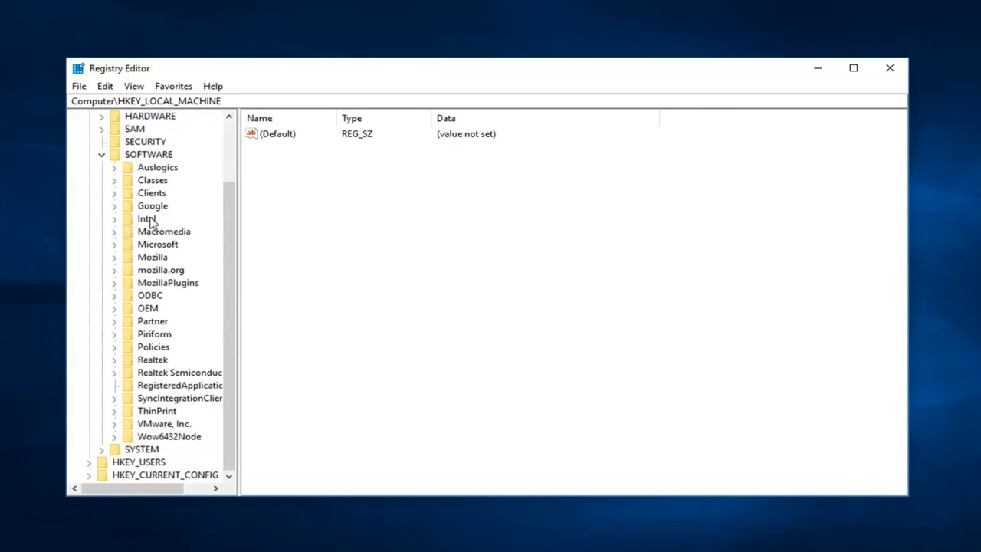
left_click(147, 245)
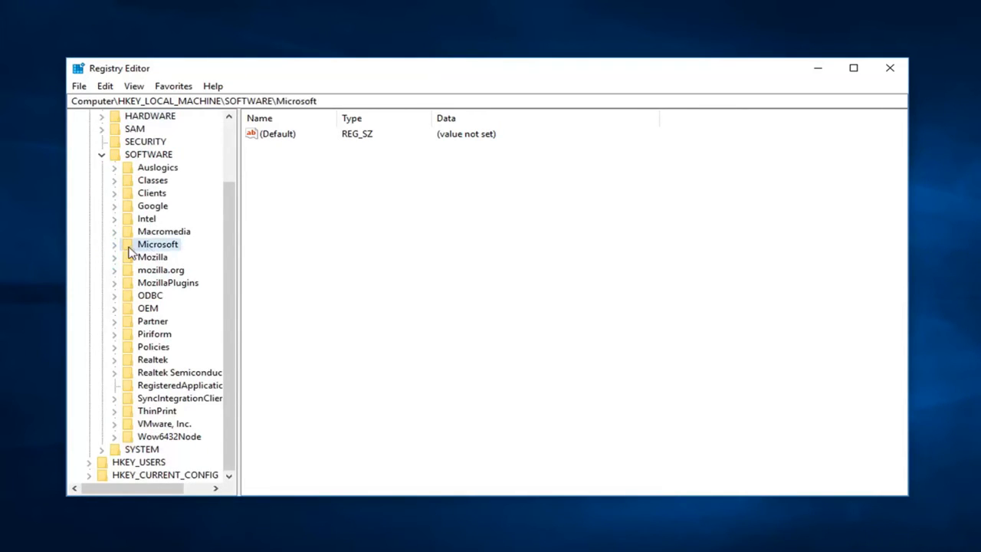
left_click(115, 245)
left_click_drag(241, 235, 372, 220)
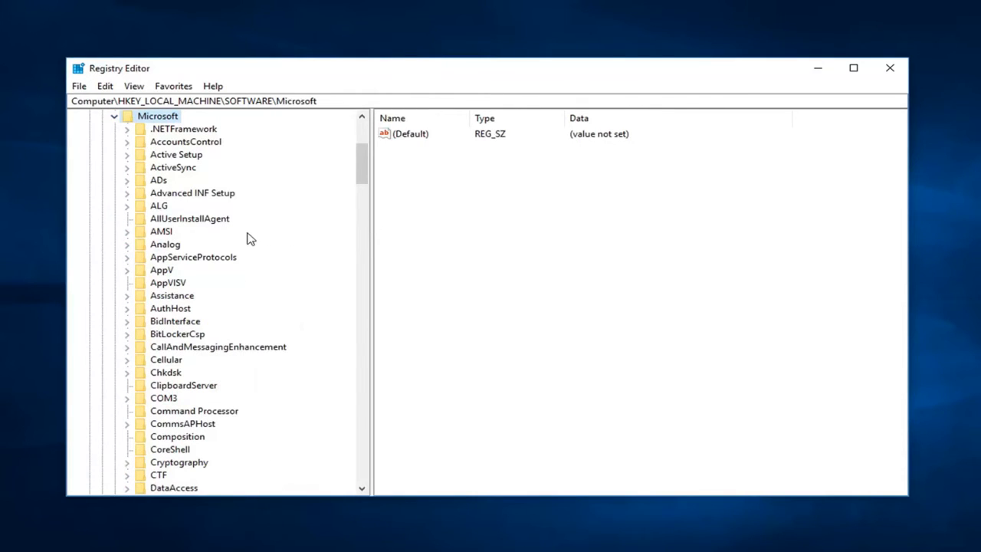
- Expand the Windows NT key under Microsoft and its CurrentVersion subkey
scroll(217, 310, "down", 9)
scroll(217, 310, "down", 20)
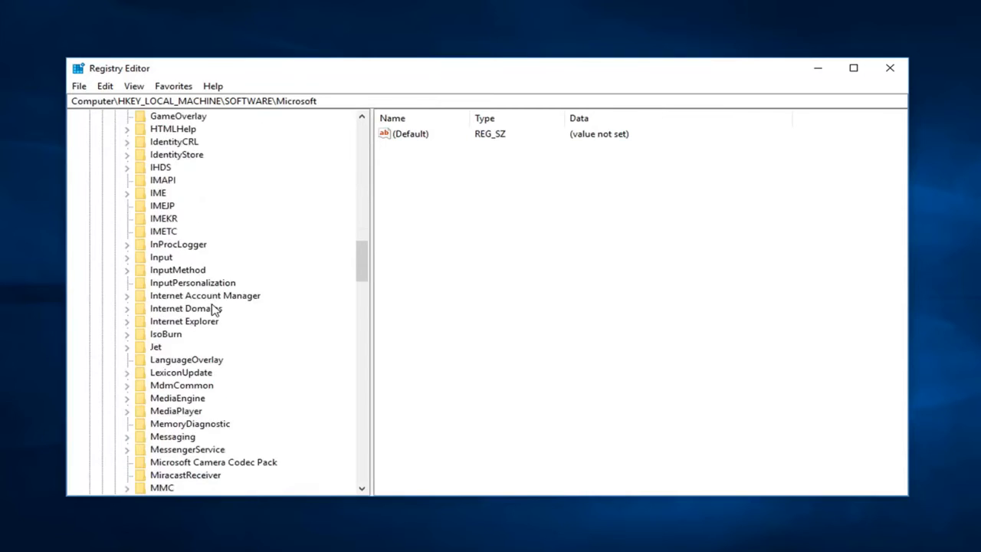
scroll(214, 311, "down", 20)
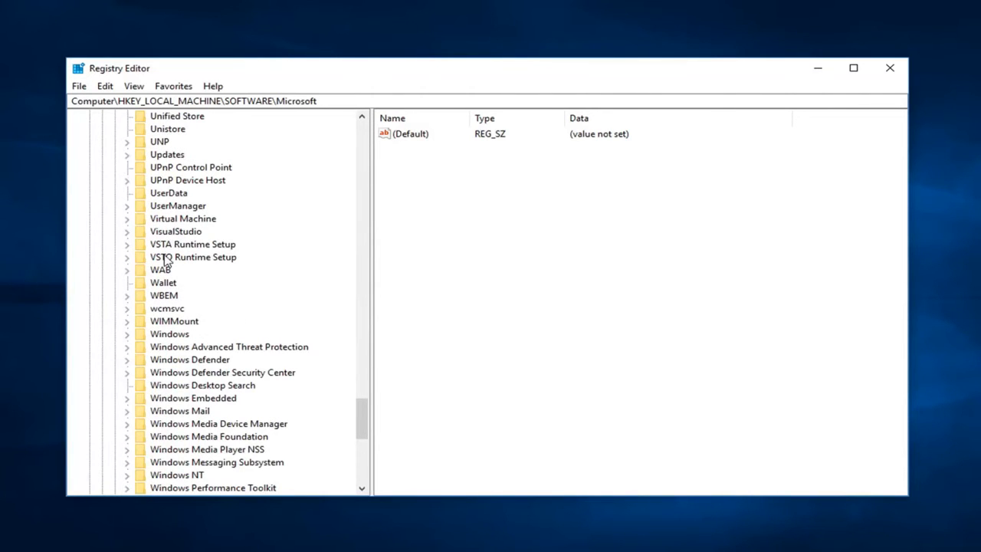
left_click(178, 476)
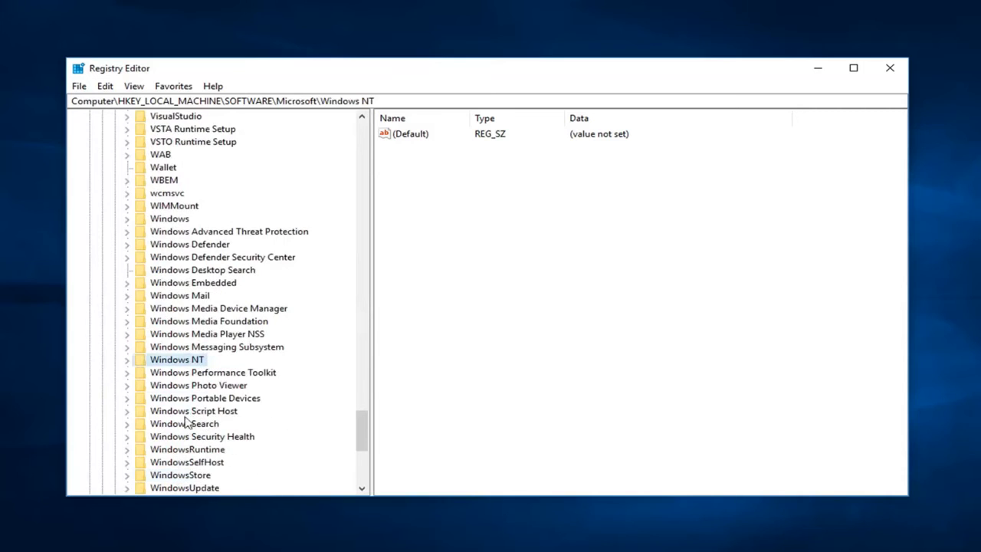
left_click(127, 361)
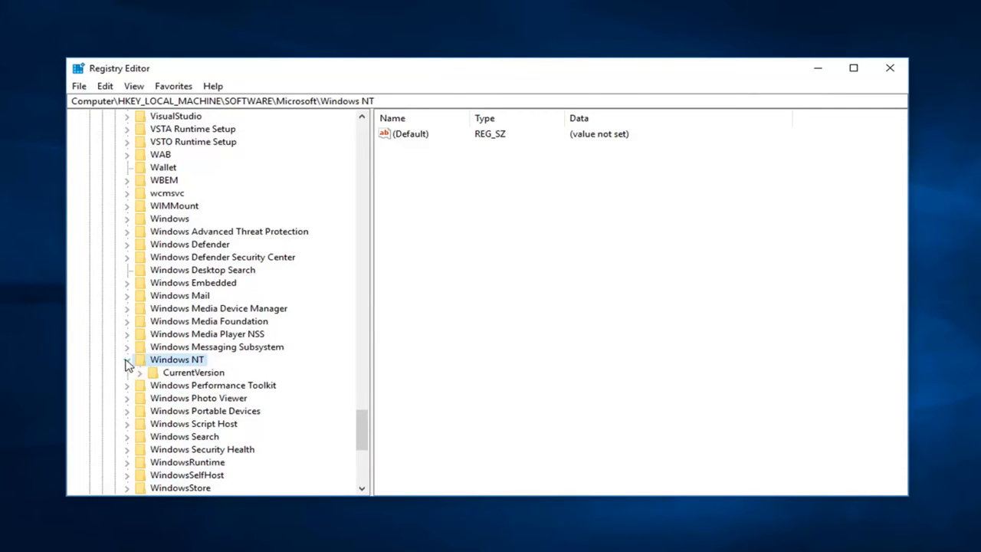
left_click(140, 374)
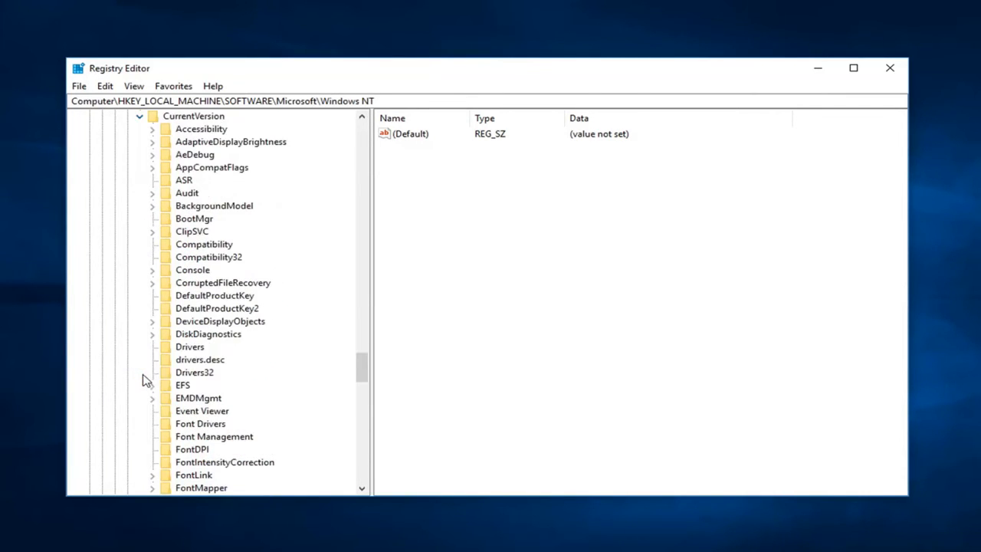
- Expand the ProfileList key under CurrentVersion and select its S-1-5-18 subkey
scroll(191, 347, "down", 4)
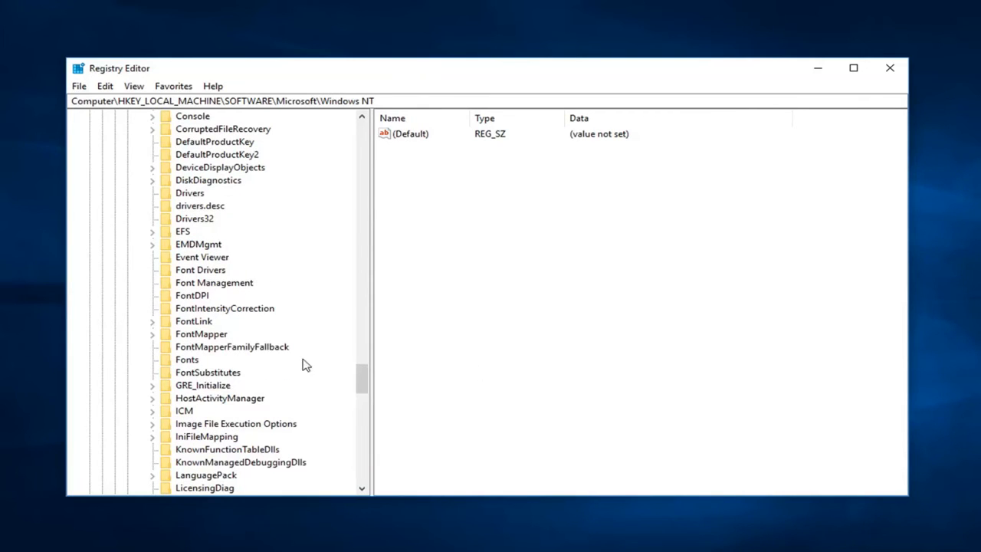
scroll(192, 350, "down", 9)
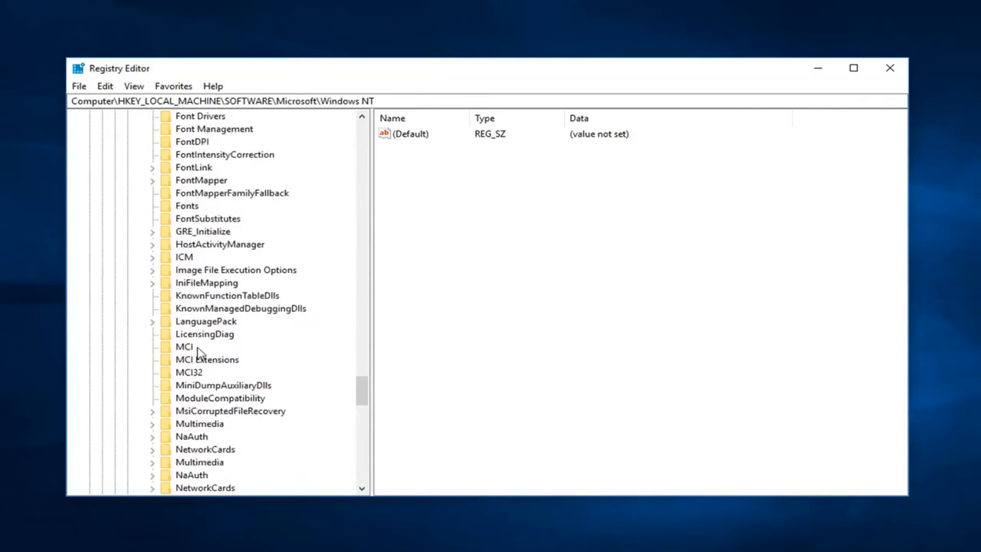
left_click(152, 424)
scroll(194, 432, "down", 3)
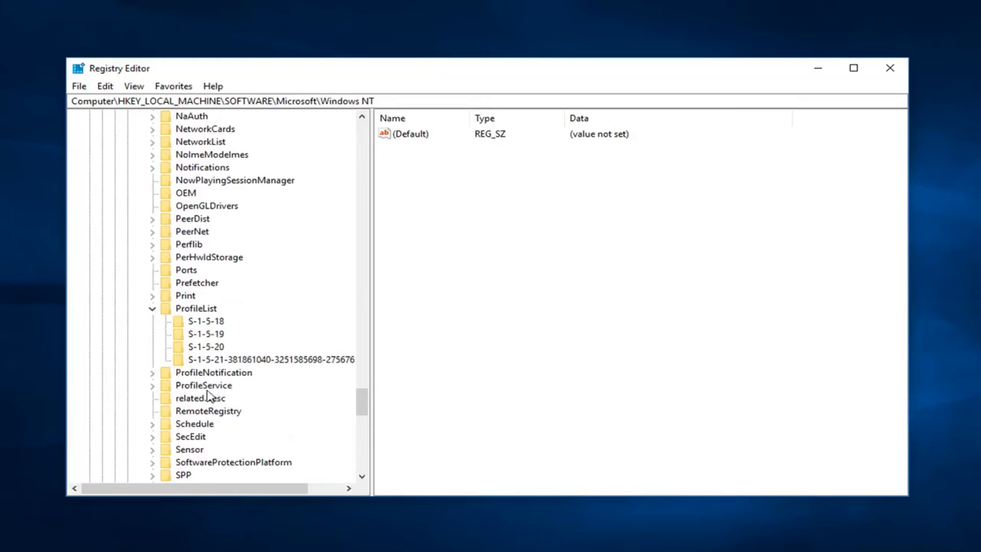
left_click(211, 321)
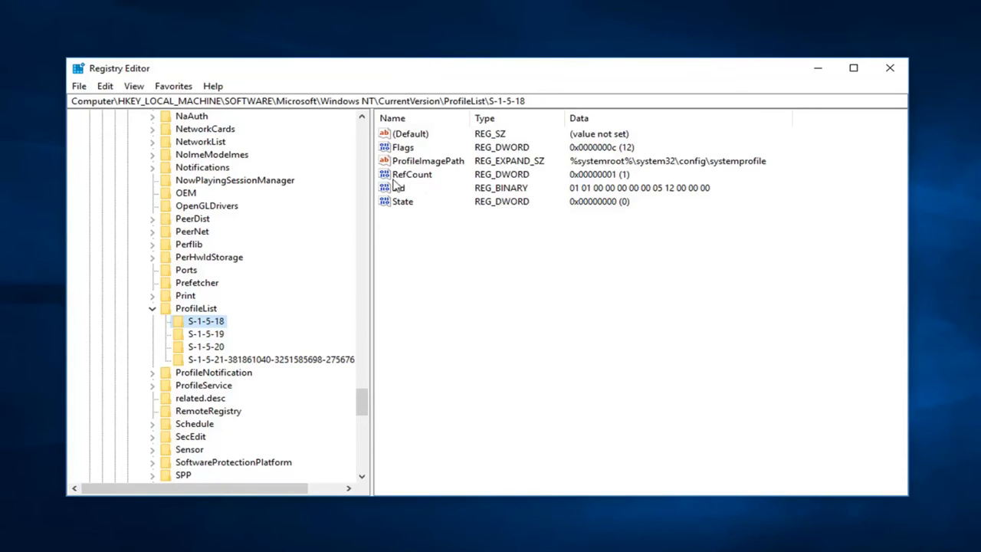
- Set the RefCount DWORD of the S-1-5-18 key to 0 and close Registry Editor
double_click(404, 178)
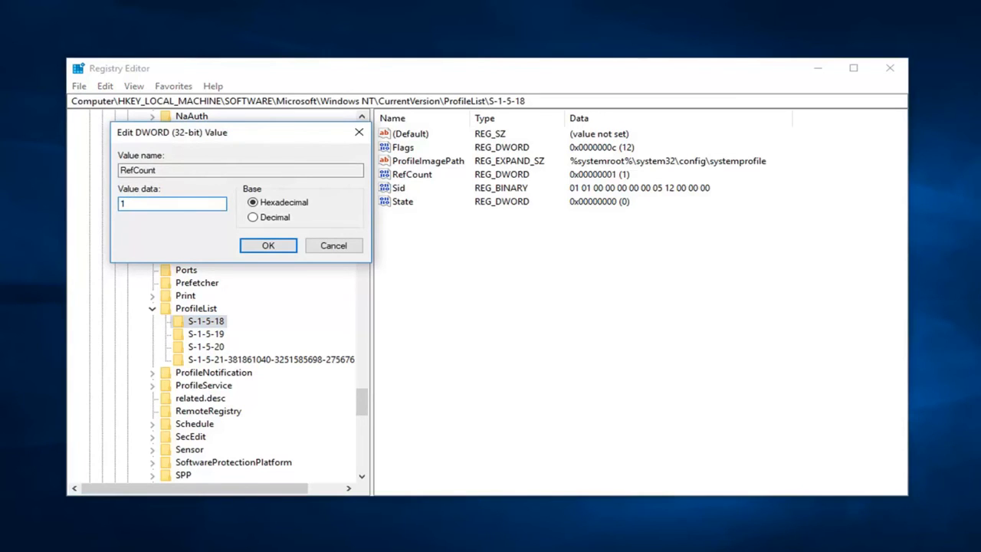
double_click(132, 204)
type("0")
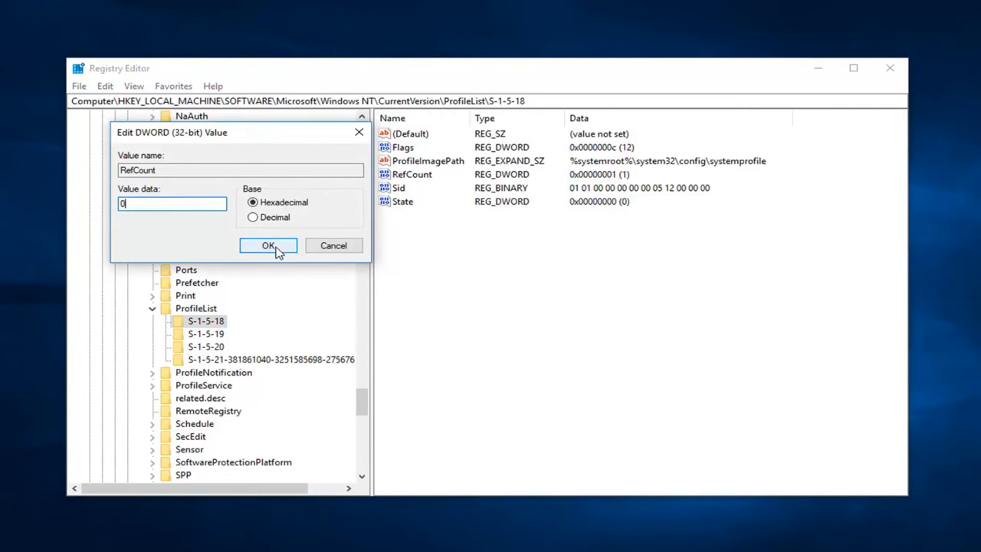
left_click(278, 246)
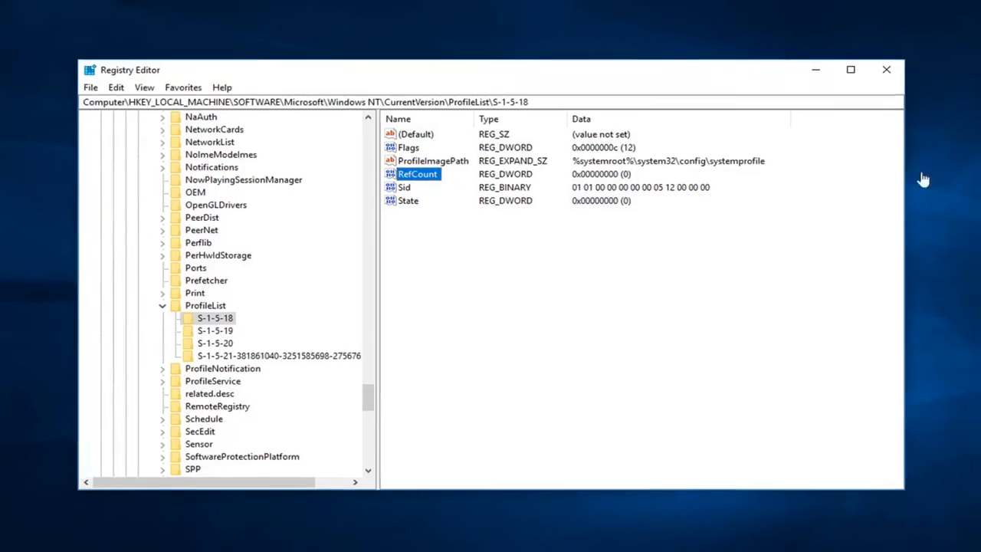
left_click(865, 82)
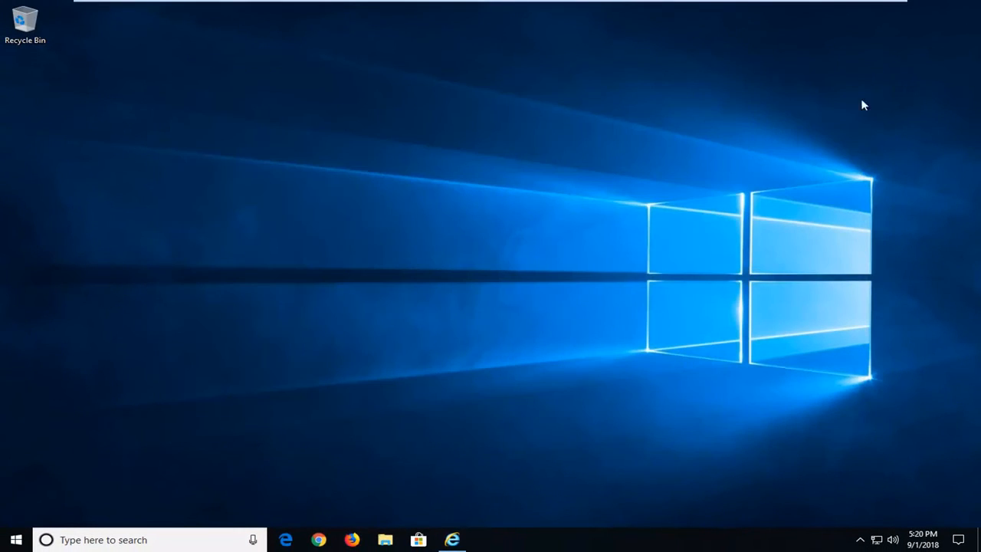
- Search Windows for "windows updates" and open the Check for updates system settings
left_click(11, 541)
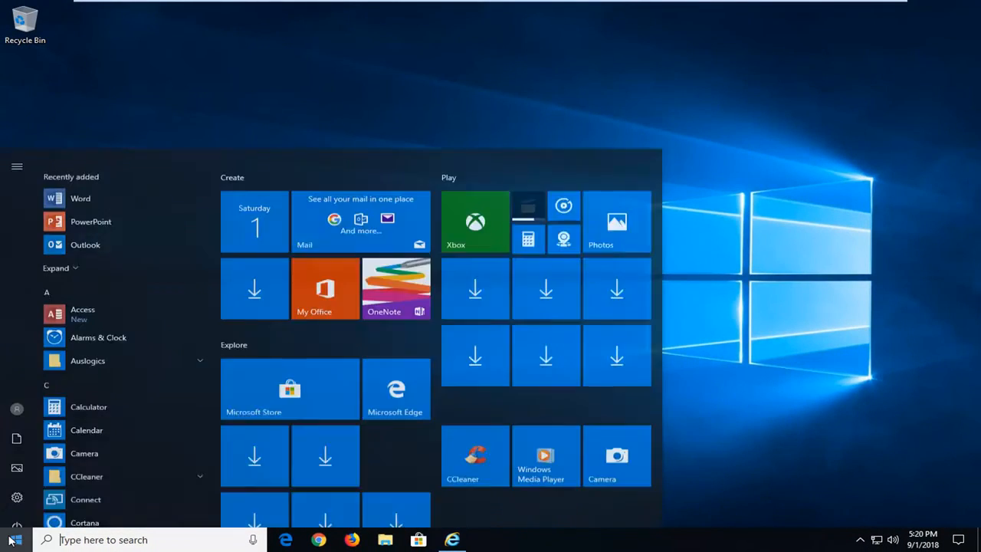
type("windows u")
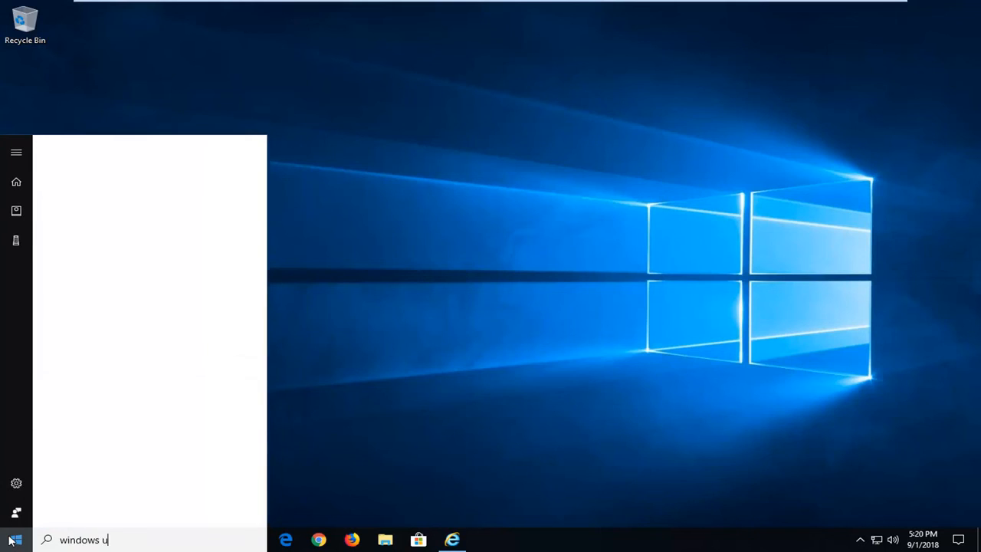
type("pdates")
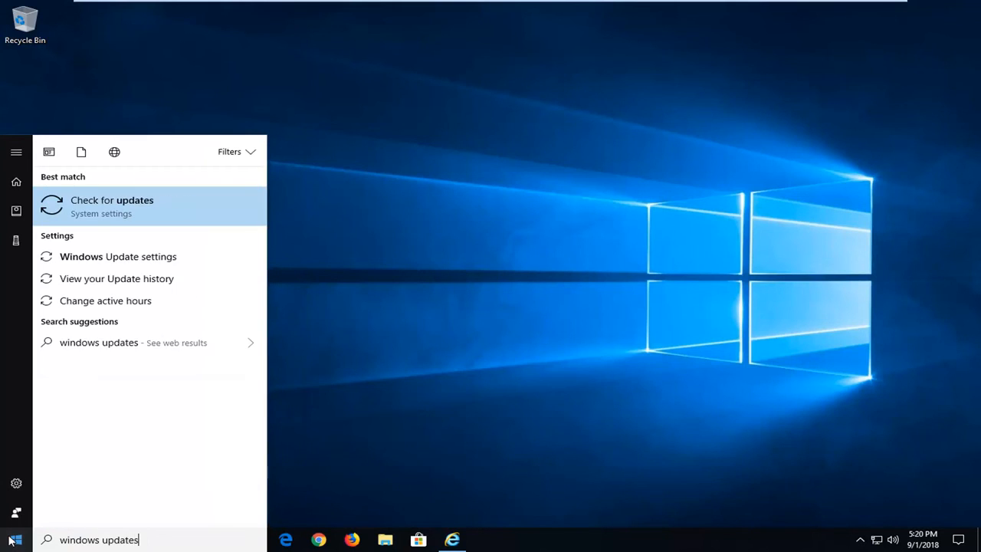
left_click(90, 215)
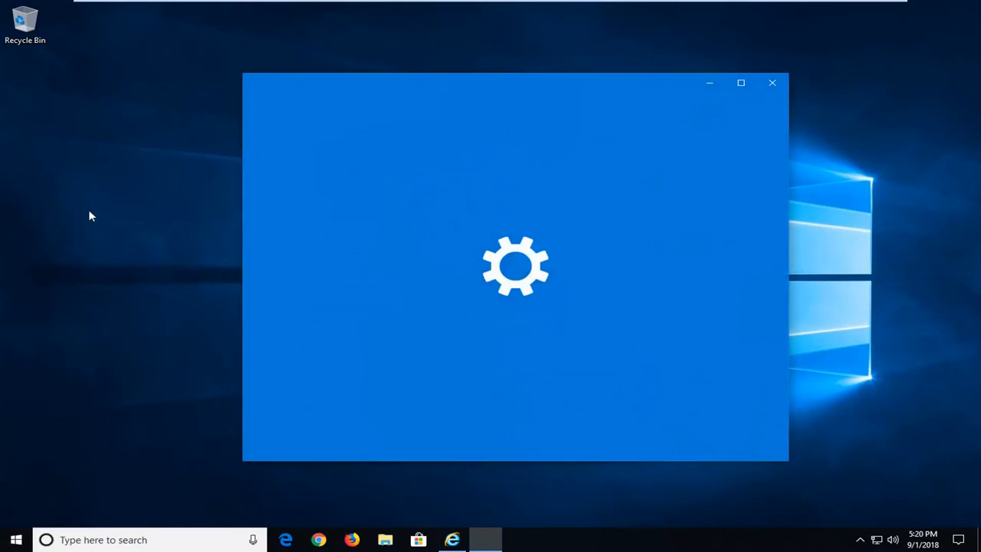